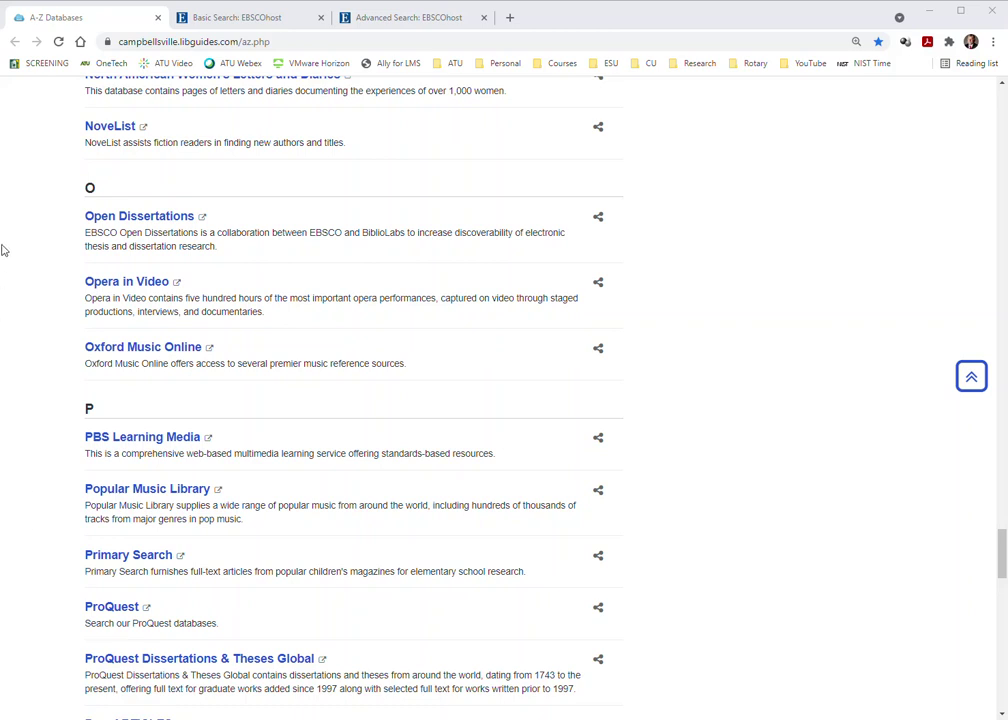
- Open the Open Dissertations database from the A-Z list and switch to its EBSCOhost advanced search form
{"action": "left_click", "coordinate": [148, 222]}
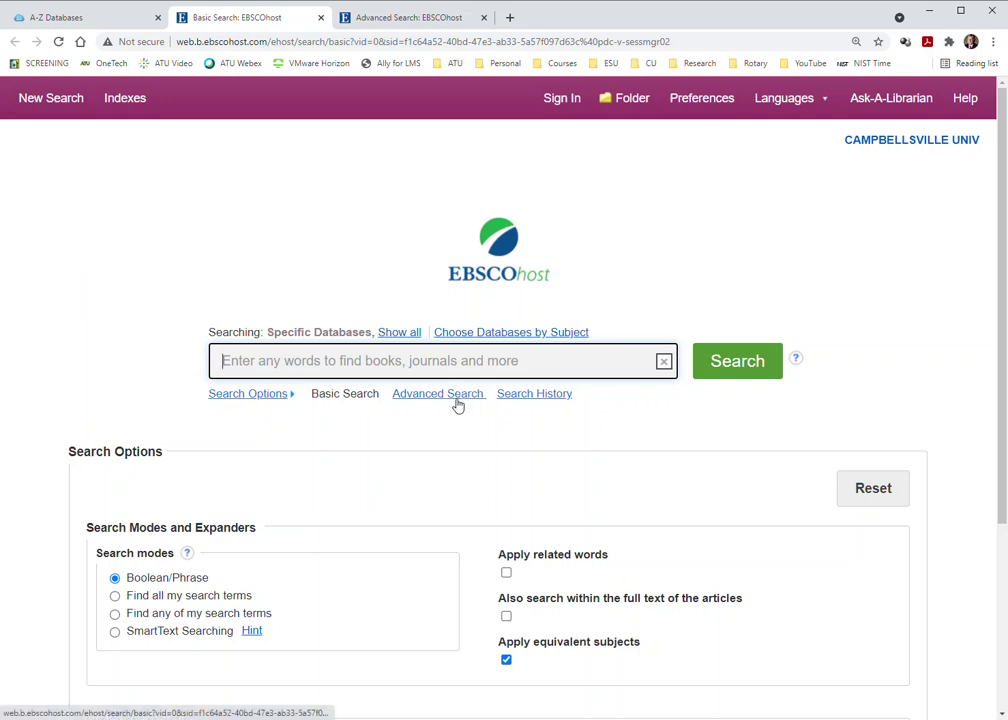
{"action": "left_click", "coordinate": [413, 17]}
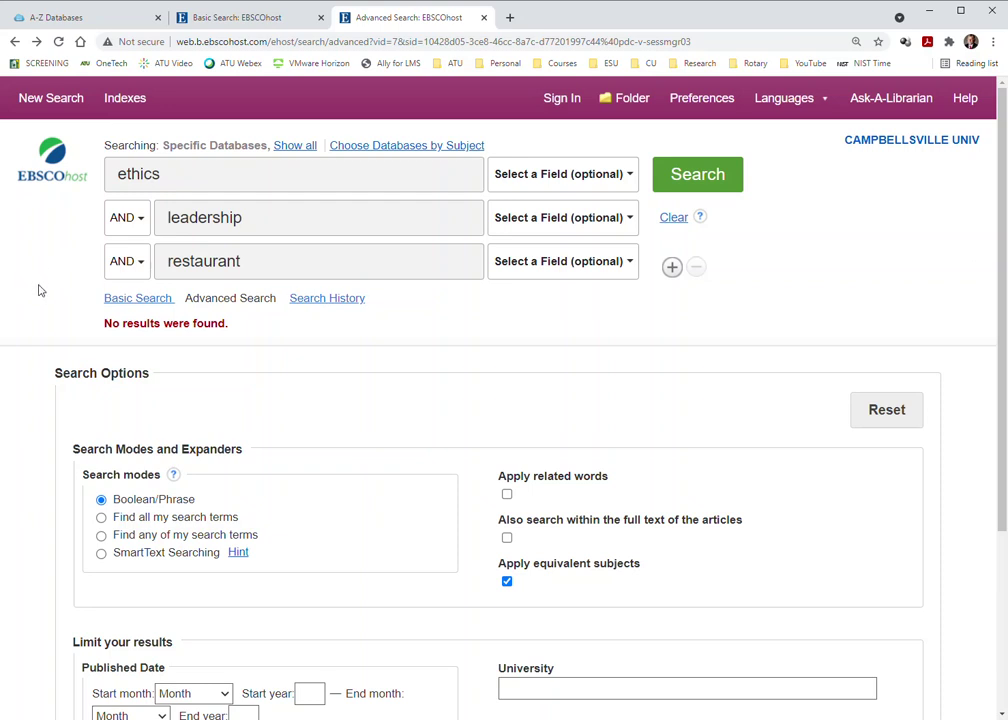
- Check the search modes and limiters, then run the advanced search for ethics AND leadership AND restaurant
{"action": "scroll", "coordinate": [43, 333], "scroll_direction": "down", "scroll_amount": 3}
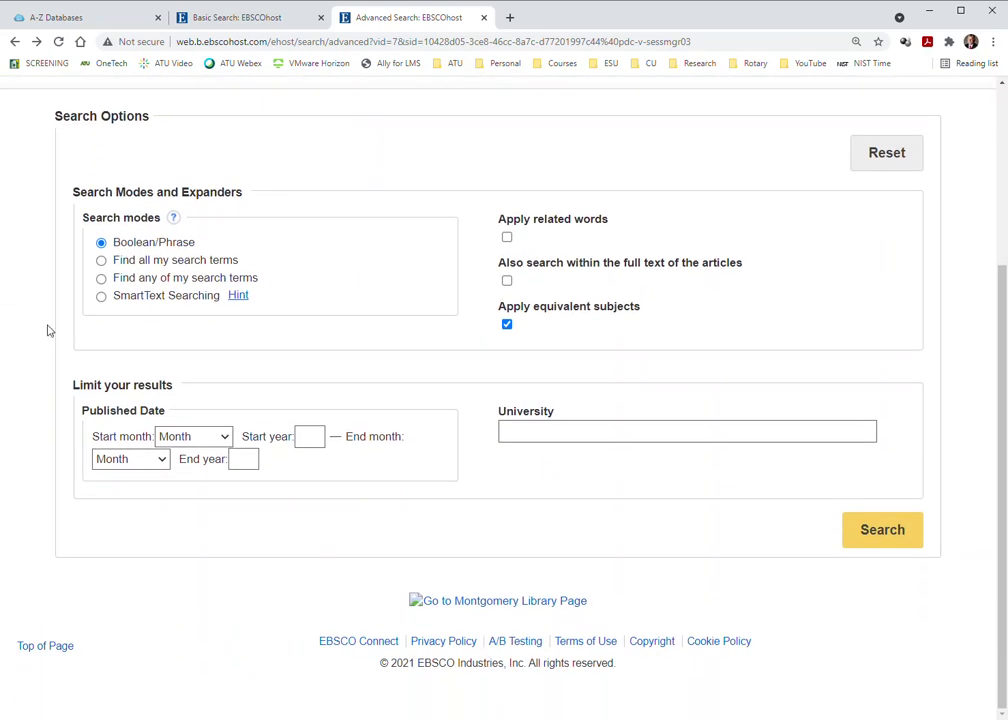
{"action": "scroll", "coordinate": [47, 330], "scroll_direction": "up", "scroll_amount": 2}
{"action": "scroll", "coordinate": [47, 332], "scroll_direction": "up", "scroll_amount": 1}
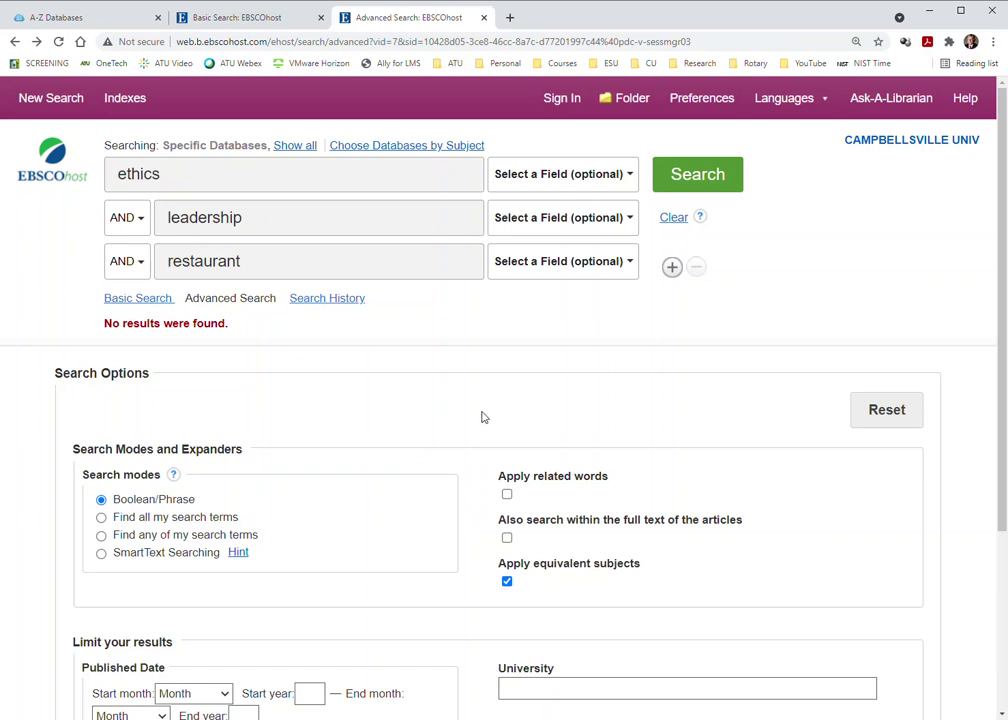
{"action": "scroll", "coordinate": [474, 455], "scroll_direction": "down", "scroll_amount": 3}
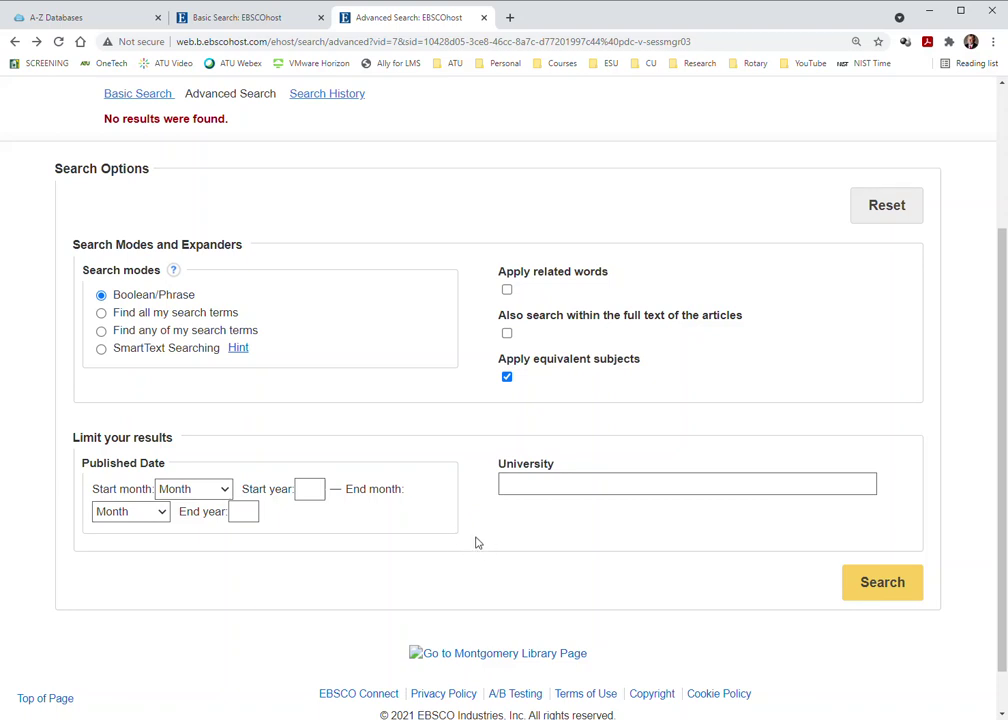
{"action": "scroll", "coordinate": [475, 540], "scroll_direction": "up", "scroll_amount": 2}
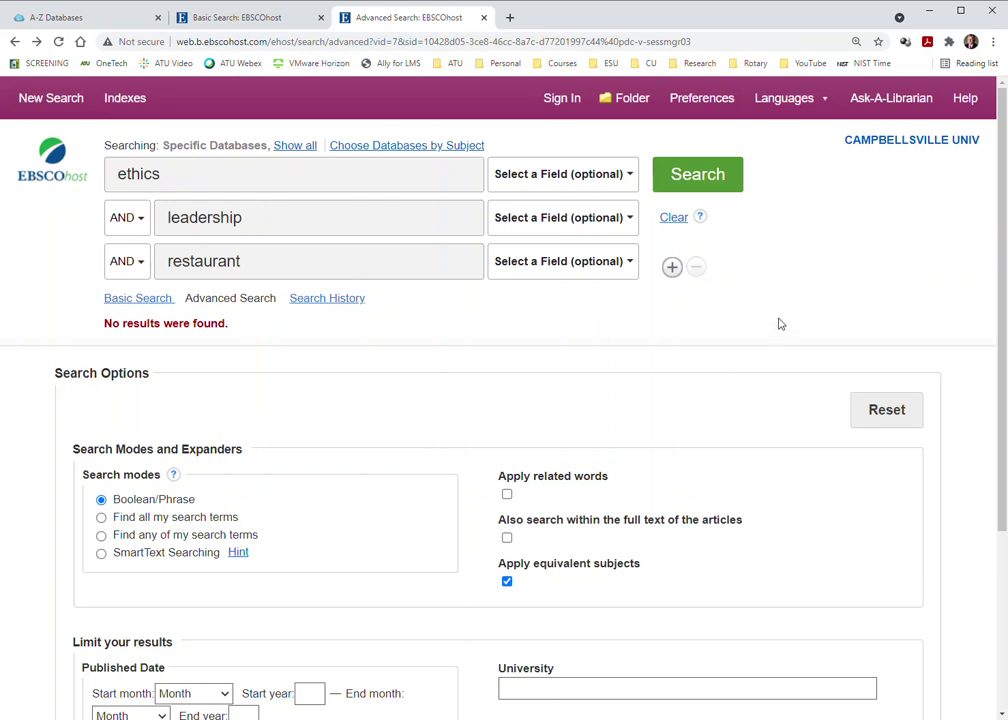
{"action": "left_click", "coordinate": [697, 176]}
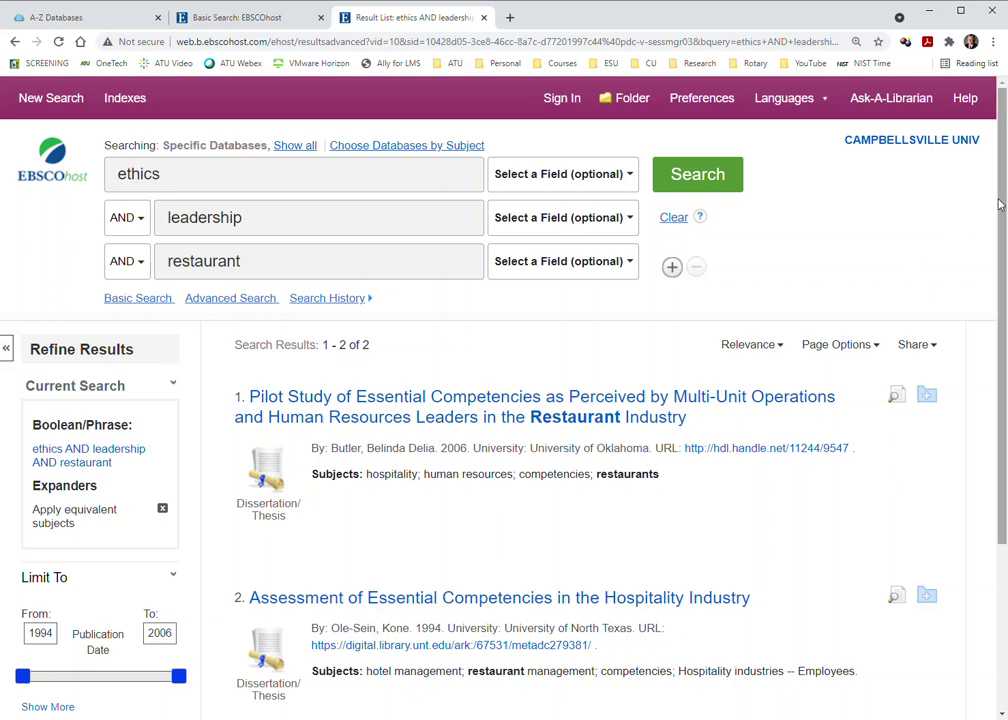
- Open the first result, the pilot study of essential competencies in the restaurant industry, and review its detailed record, including subjects, summary, university and URL
{"action": "scroll", "coordinate": [998, 204], "scroll_direction": "down", "scroll_amount": 2}
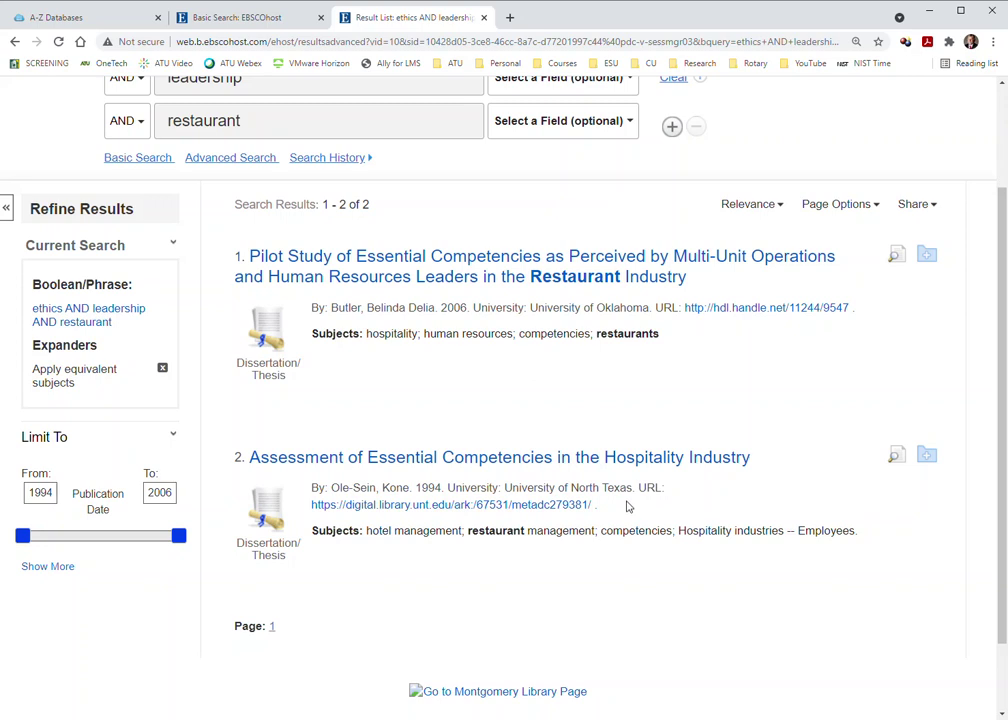
{"action": "left_click", "coordinate": [589, 275]}
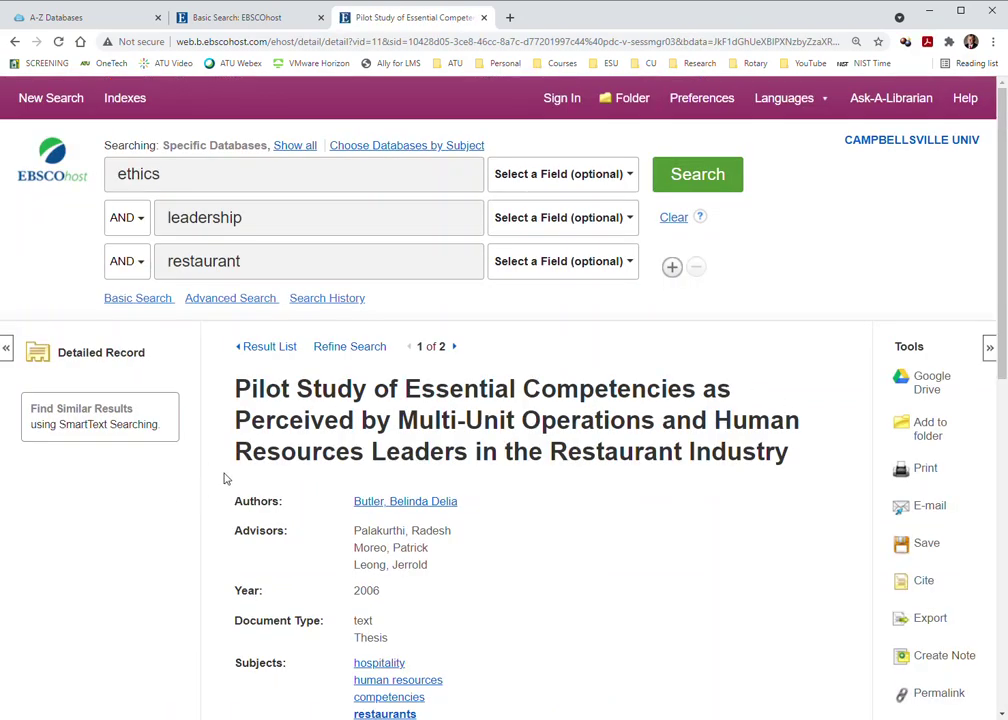
{"action": "scroll", "coordinate": [225, 478], "scroll_direction": "down", "scroll_amount": 3}
{"action": "scroll", "coordinate": [228, 480], "scroll_direction": "down", "scroll_amount": 5}
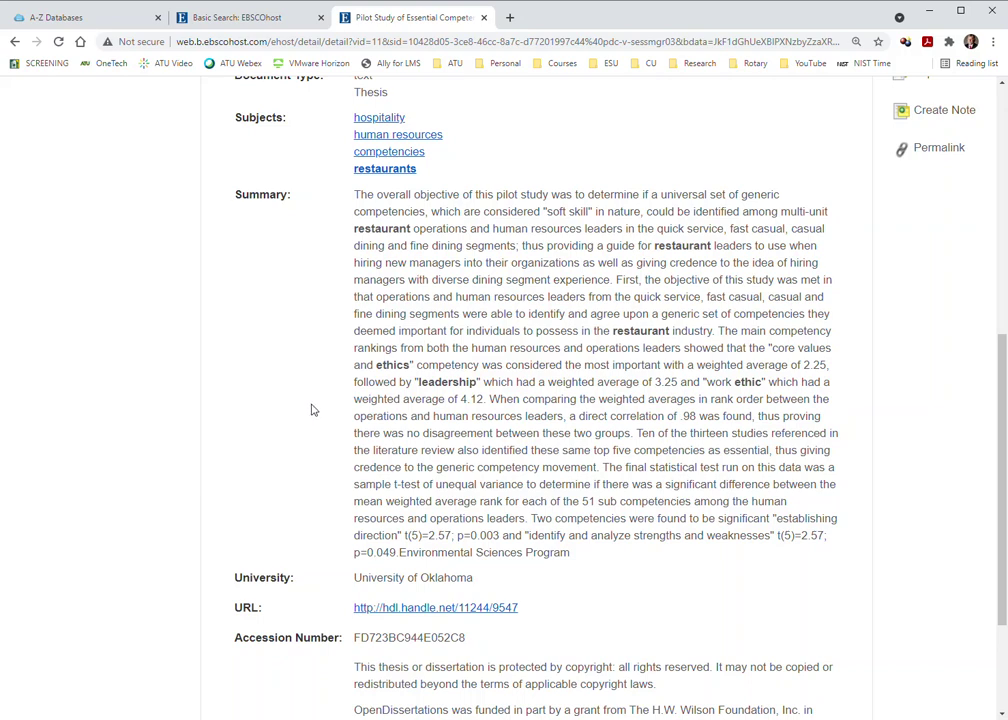
{"action": "scroll", "coordinate": [233, 425], "scroll_direction": "down", "scroll_amount": 2}
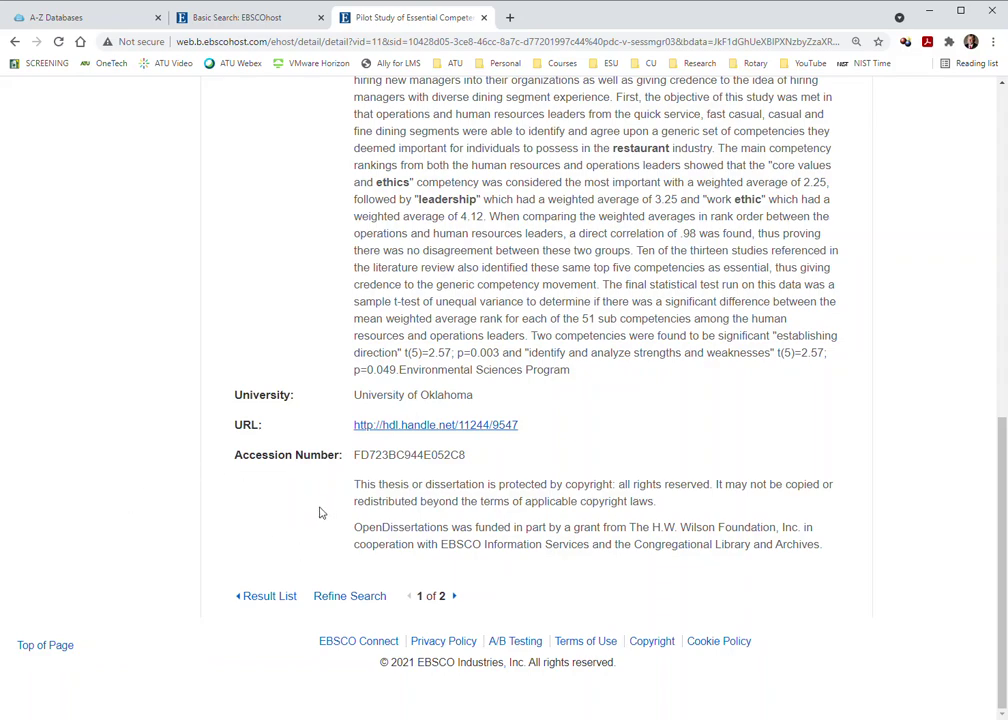
{"action": "scroll", "coordinate": [322, 513], "scroll_direction": "up", "scroll_amount": 6}
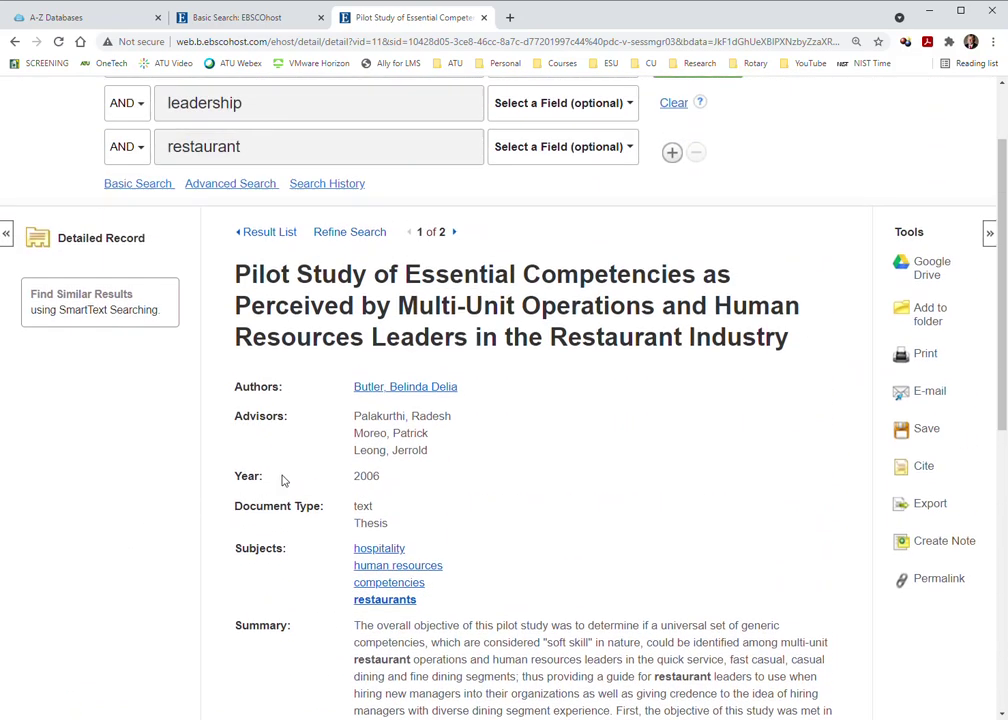
{"action": "scroll", "coordinate": [282, 478], "scroll_direction": "down", "scroll_amount": 1}
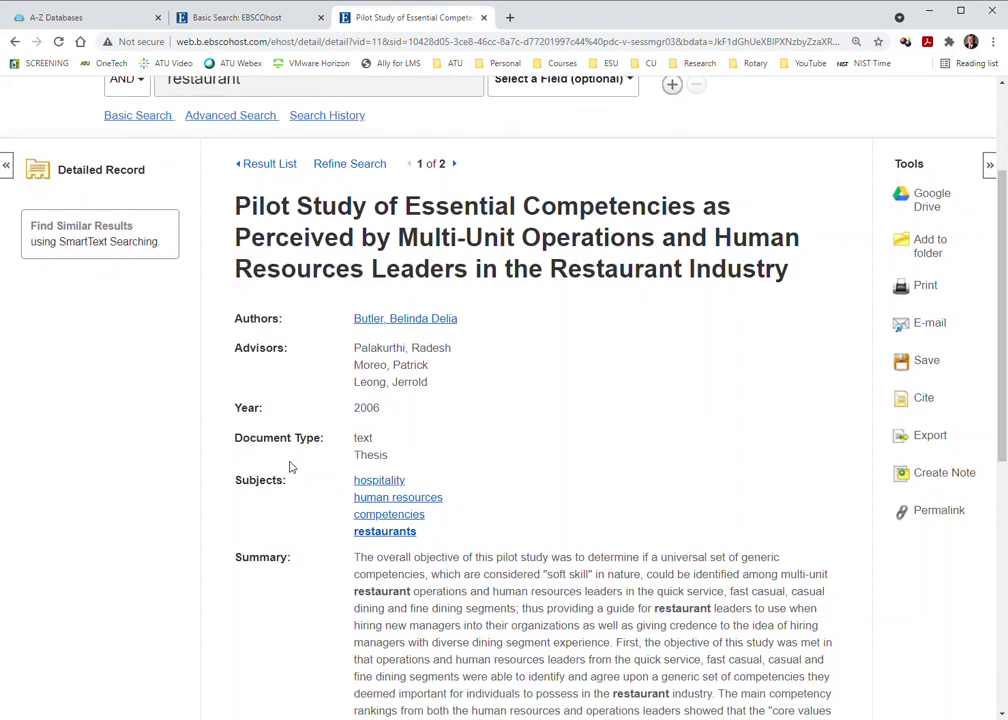
{"action": "scroll", "coordinate": [290, 468], "scroll_direction": "down", "scroll_amount": 1}
{"action": "scroll", "coordinate": [291, 470], "scroll_direction": "up", "scroll_amount": 2}
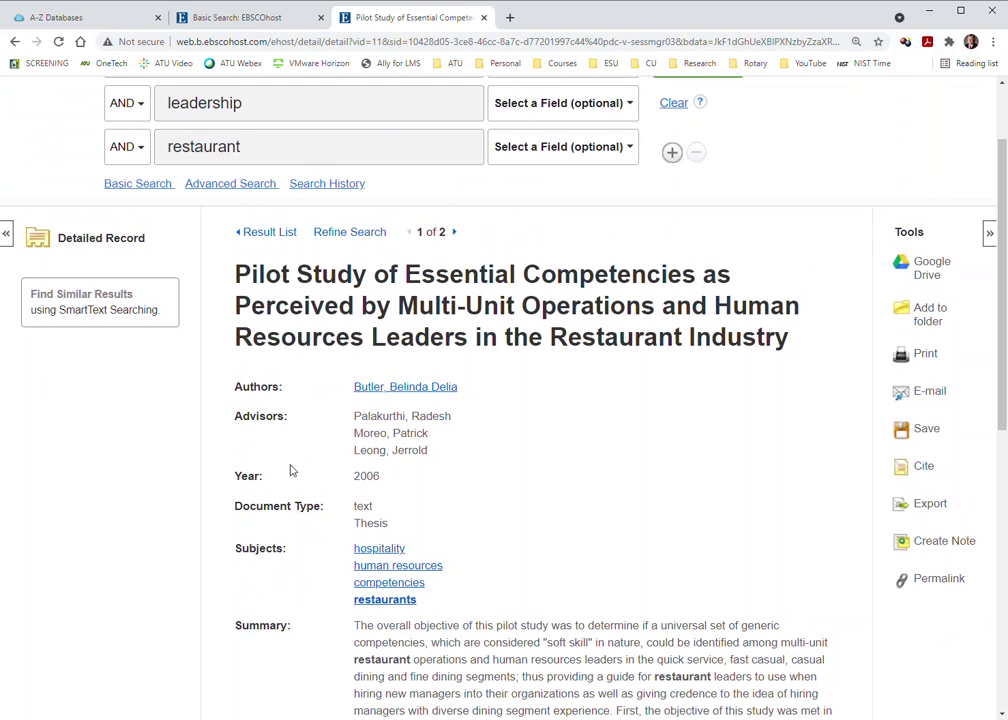
{"action": "scroll", "coordinate": [291, 470], "scroll_direction": "down", "scroll_amount": 1}
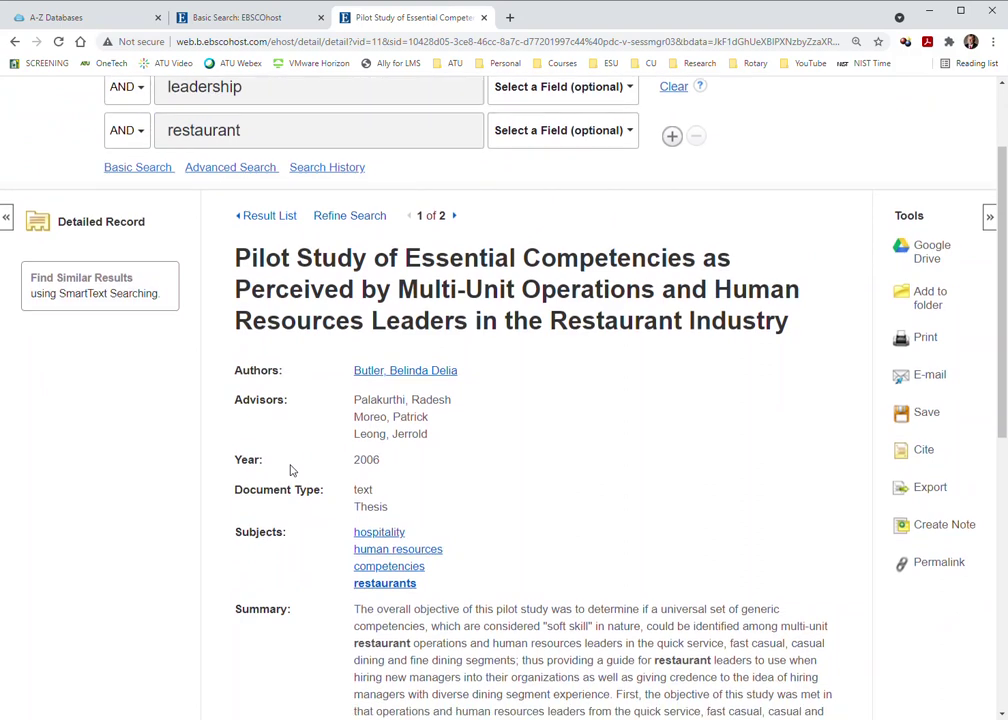
{"action": "scroll", "coordinate": [291, 470], "scroll_direction": "down", "scroll_amount": 1}
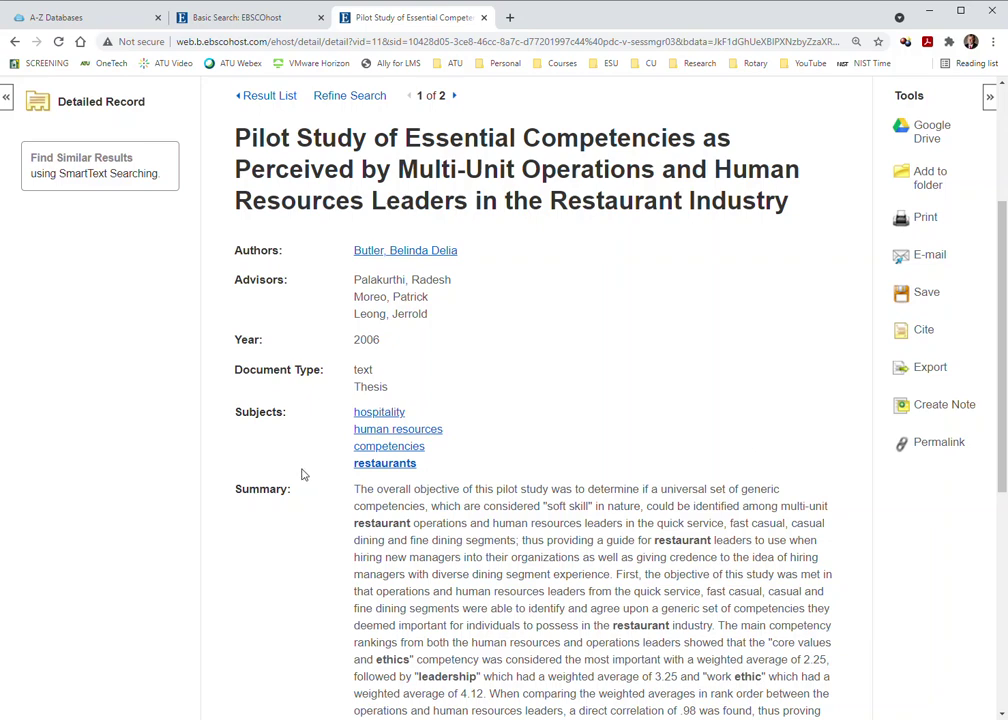
{"action": "scroll", "coordinate": [296, 478], "scroll_direction": "down", "scroll_amount": 5}
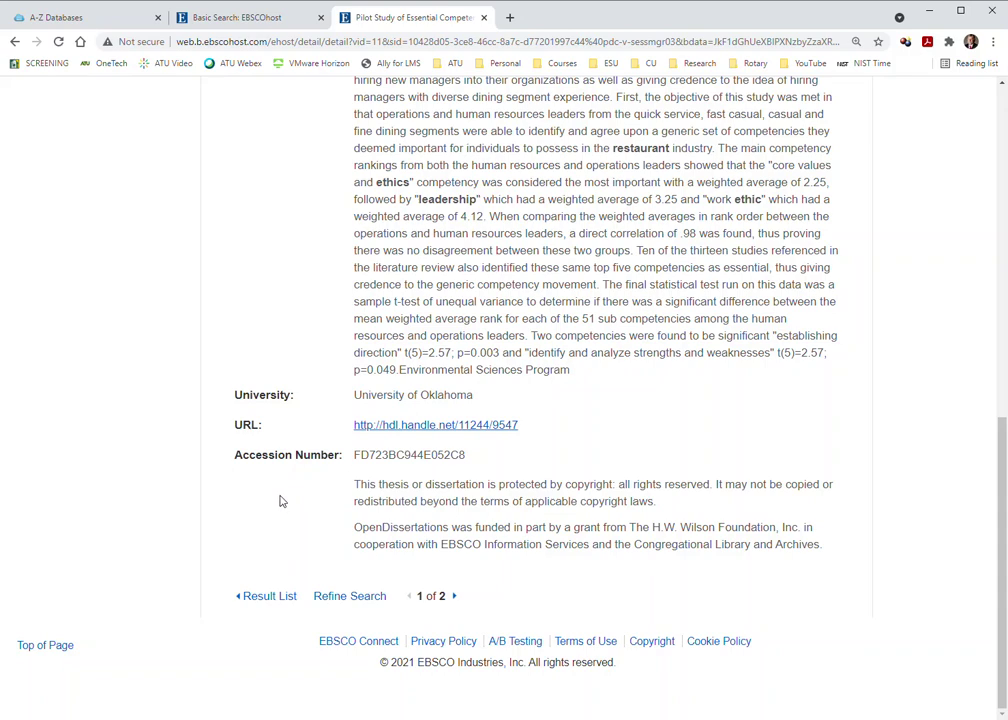
- Follow the record's URL to the thesis's SHAREOK repository page and open its full-text PDF
{"action": "left_click", "coordinate": [399, 426]}
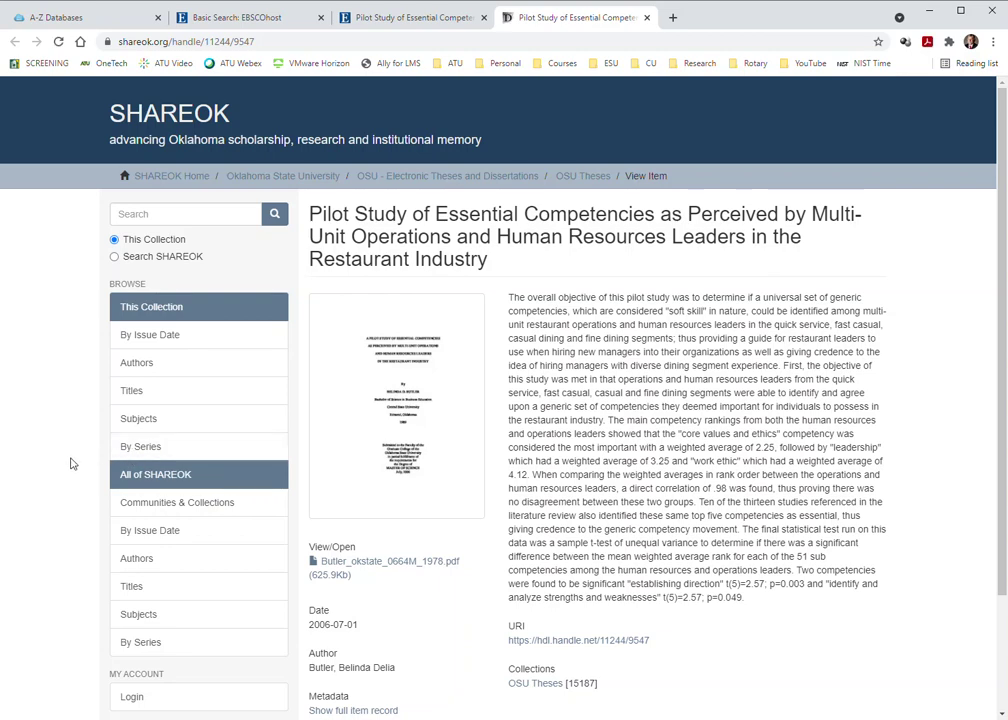
{"action": "scroll", "coordinate": [71, 463], "scroll_direction": "down", "scroll_amount": 1}
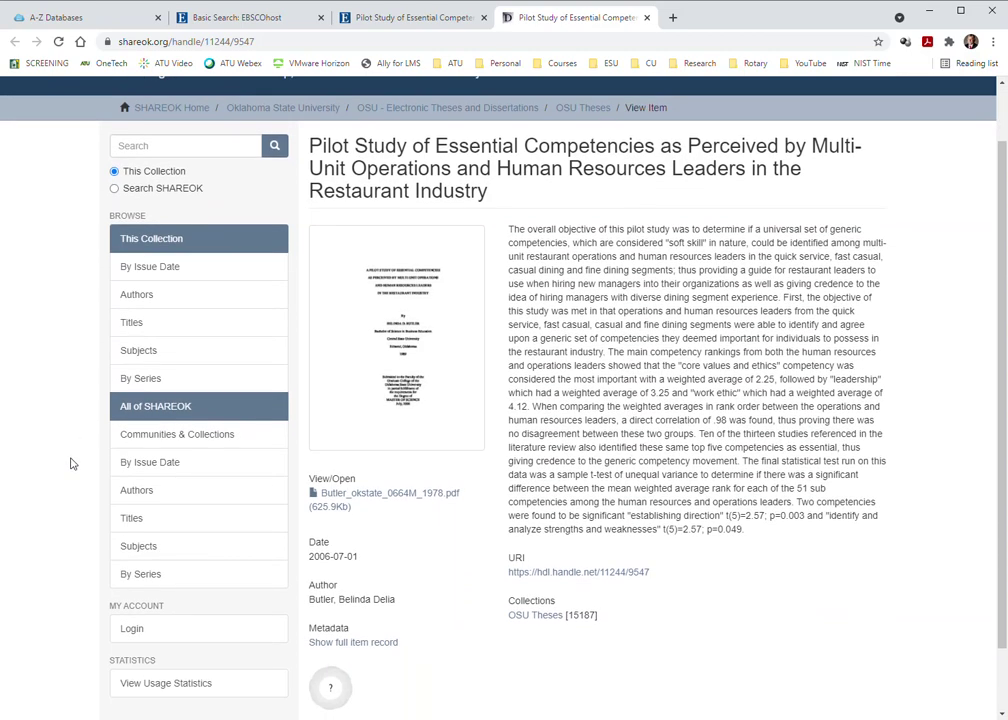
{"action": "scroll", "coordinate": [71, 463], "scroll_direction": "up", "scroll_amount": 1}
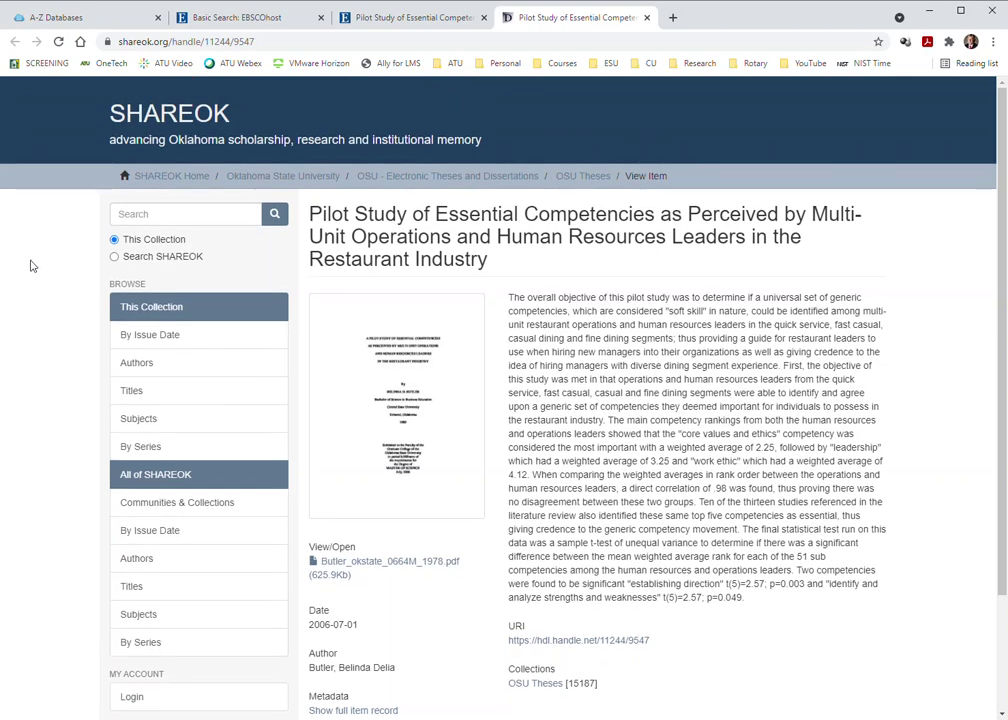
{"action": "scroll", "coordinate": [67, 361], "scroll_direction": "down", "scroll_amount": 2}
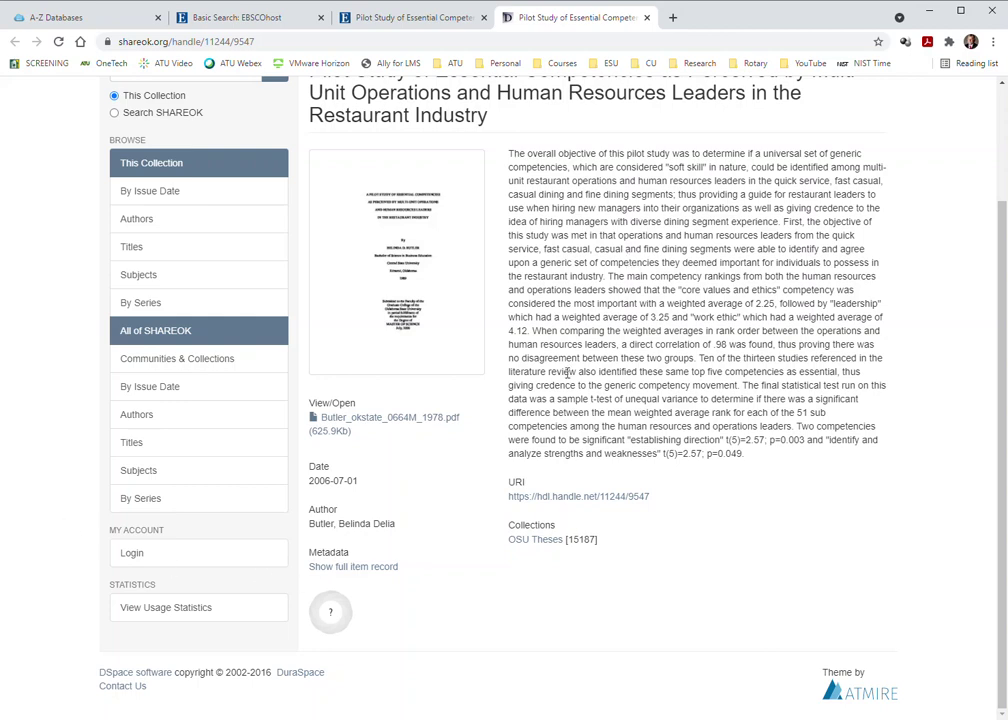
{"action": "left_click", "coordinate": [430, 420]}
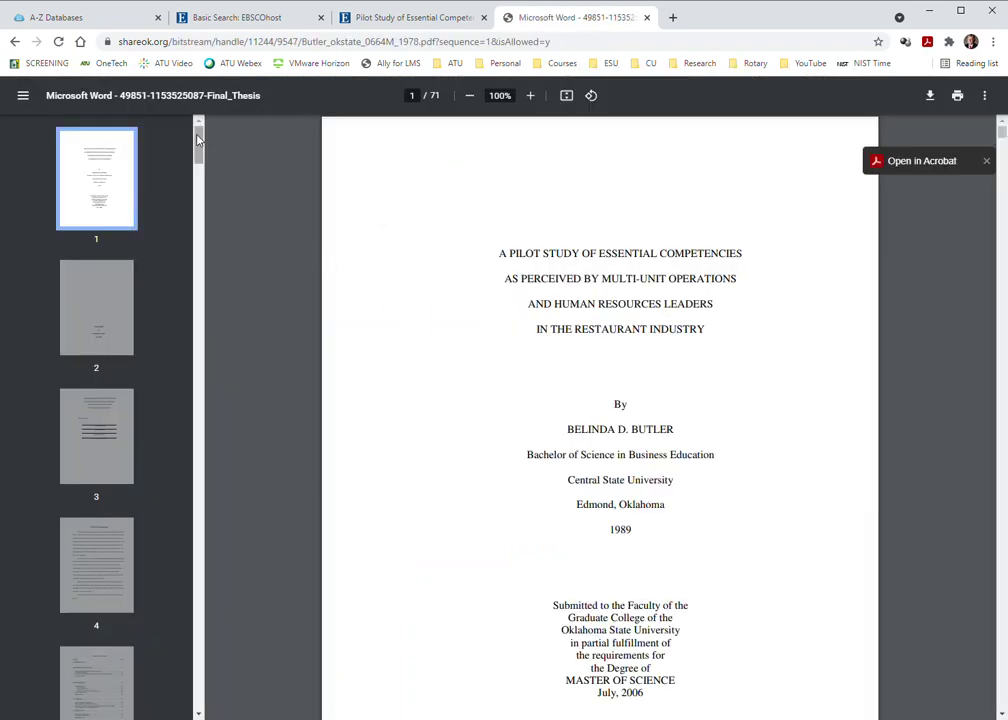
- Examine the closing pages of the thesis PDF, viewing pages 71, 69 and 70
{"action": "left_click_drag", "start_coordinate": [198, 140], "coordinate": [199, 688]}
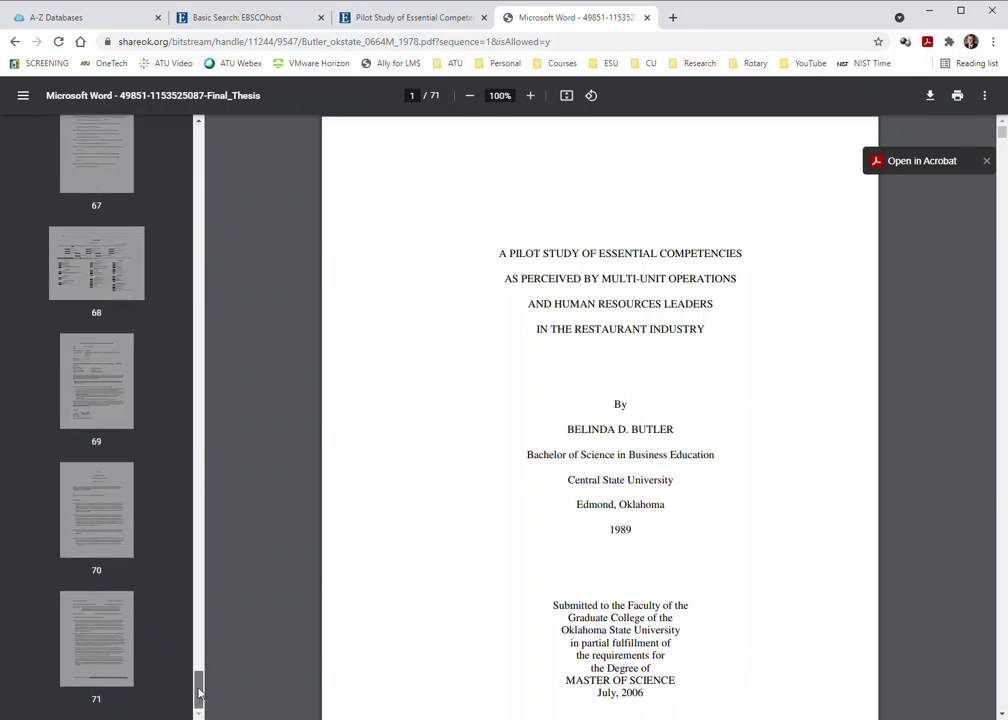
{"action": "left_click", "coordinate": [94, 666]}
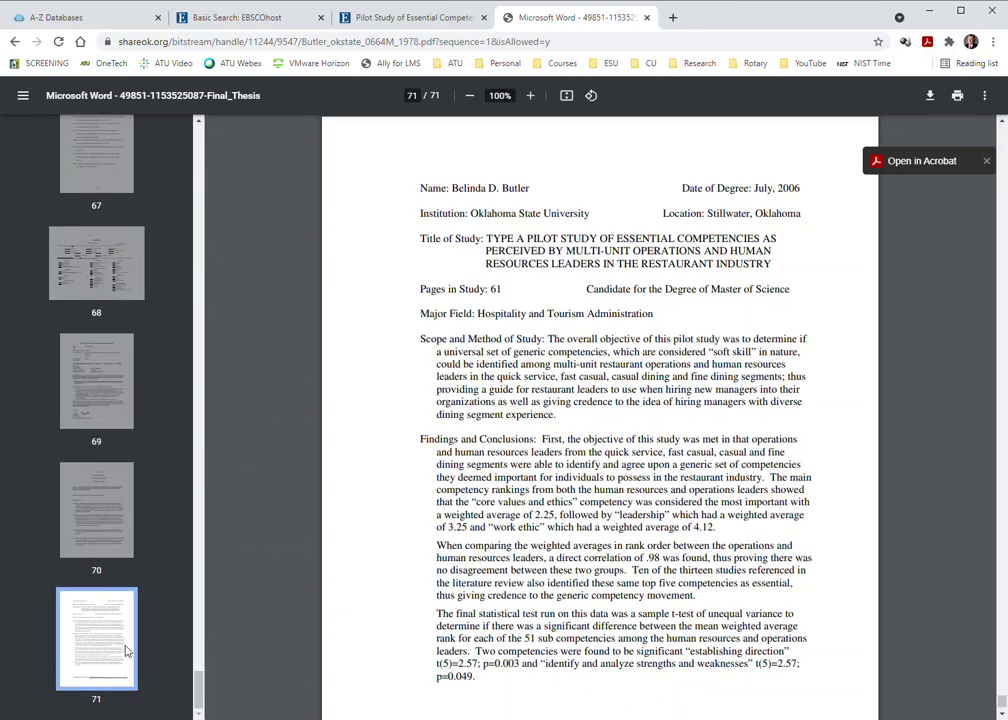
{"action": "scroll", "coordinate": [537, 288], "scroll_direction": "down", "scroll_amount": 2}
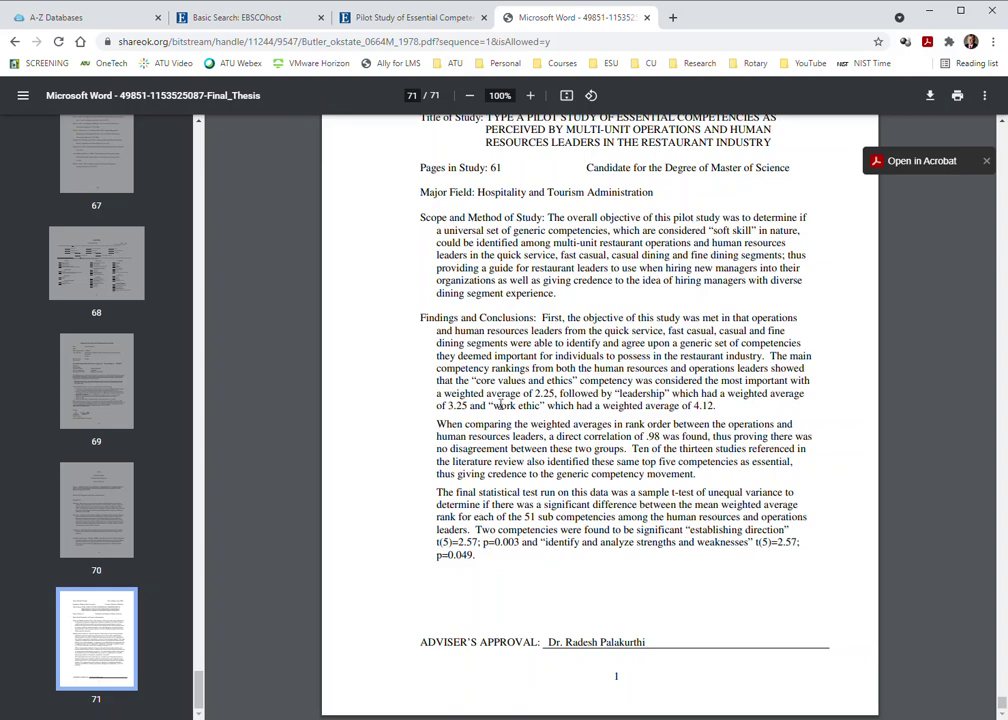
{"action": "left_click", "coordinate": [90, 490]}
{"action": "left_click", "coordinate": [97, 385]}
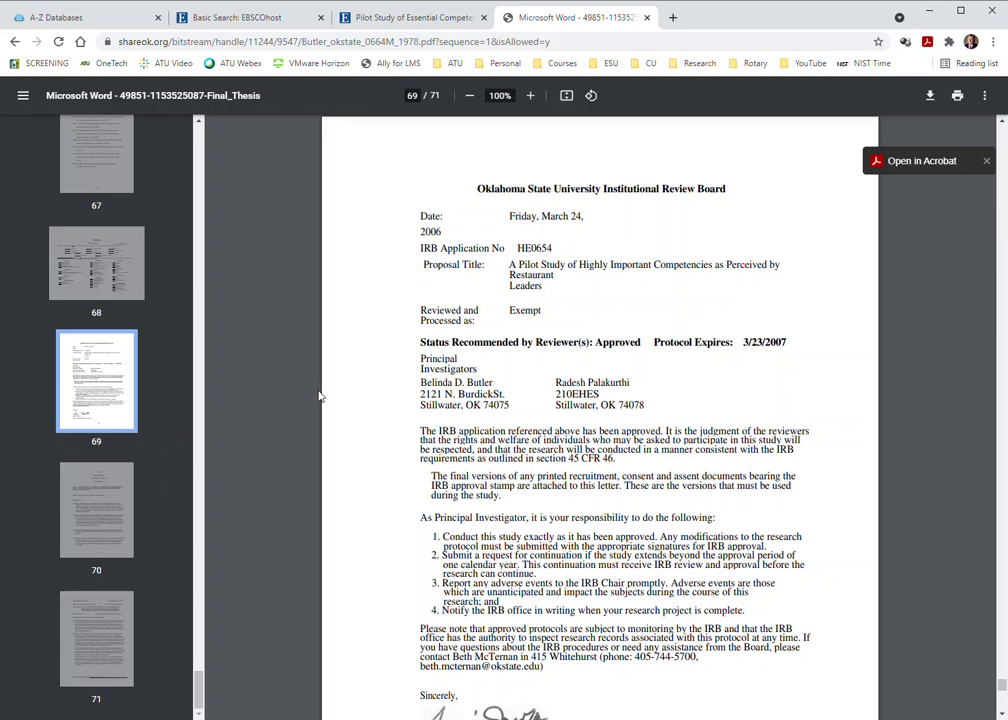
{"action": "left_click", "coordinate": [80, 528]}
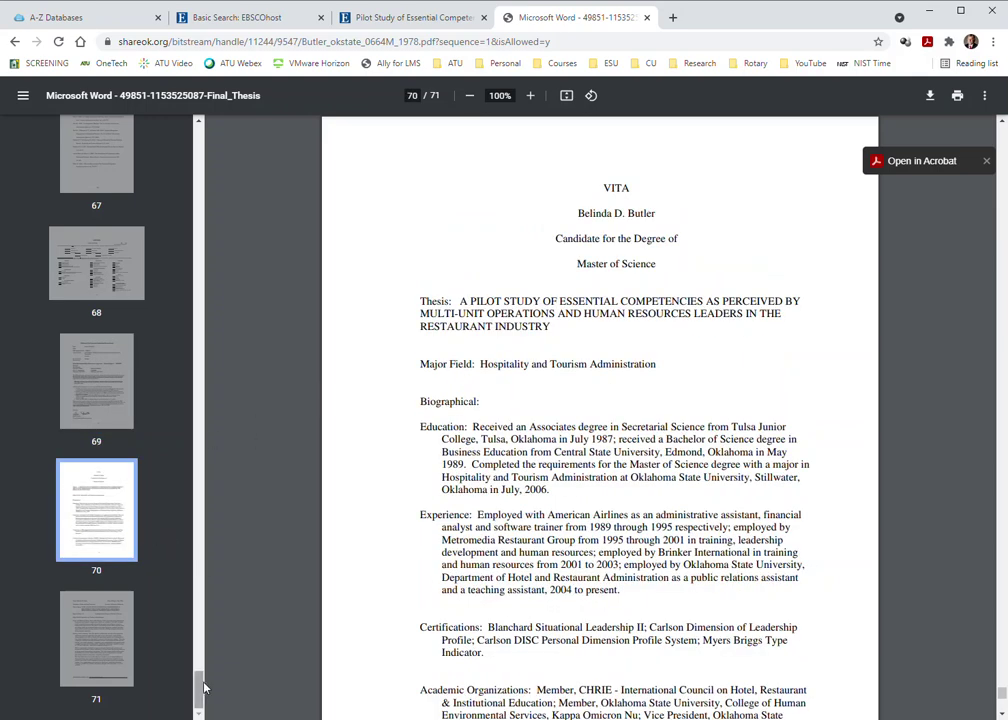
- Return to page 1 of the thesis PDF and look over its title page
{"action": "left_click_drag", "start_coordinate": [198, 690], "coordinate": [176, 150]}
{"action": "left_click", "coordinate": [99, 192]}
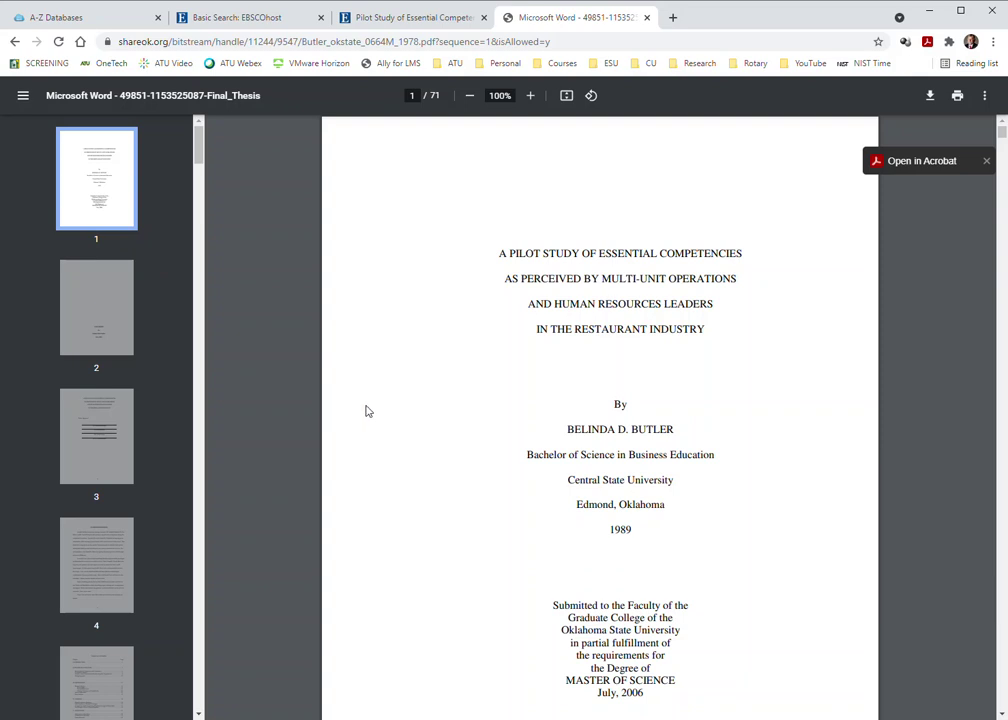
{"action": "scroll", "coordinate": [396, 408], "scroll_direction": "down", "scroll_amount": 1}
{"action": "scroll", "coordinate": [397, 410], "scroll_direction": "down", "scroll_amount": 1}
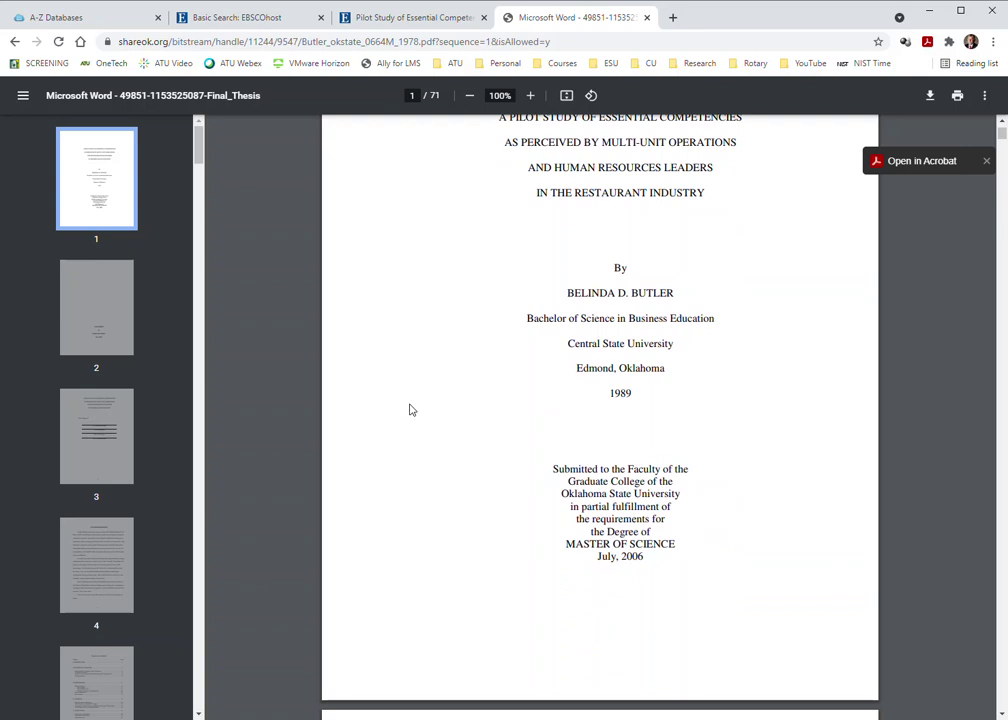
{"action": "scroll", "coordinate": [409, 410], "scroll_direction": "up", "scroll_amount": 1}
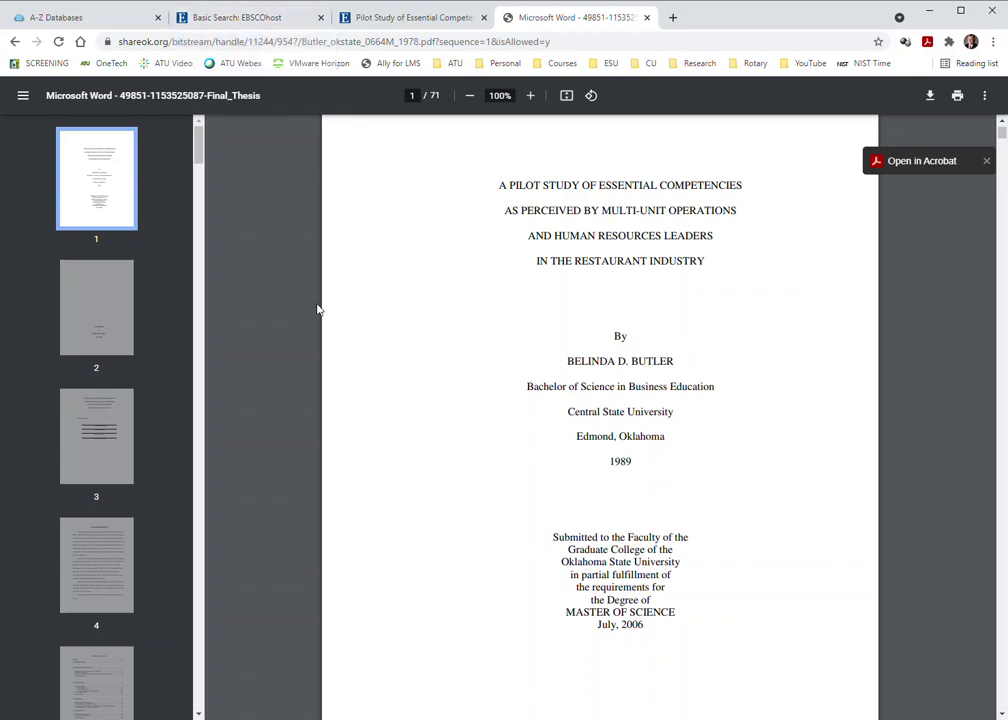
- Go back to the EBSCOhost result list and open the record for "Assessment of Essential Competencies in the Hospitality Industry"
{"action": "left_click", "coordinate": [237, 18]}
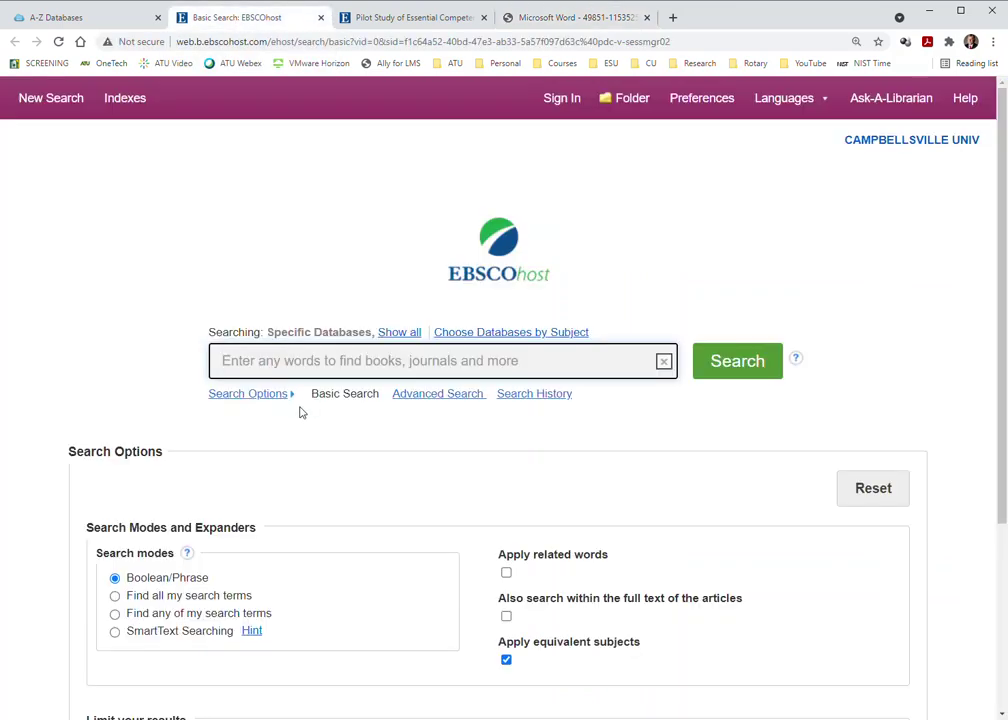
{"action": "left_click", "coordinate": [343, 19]}
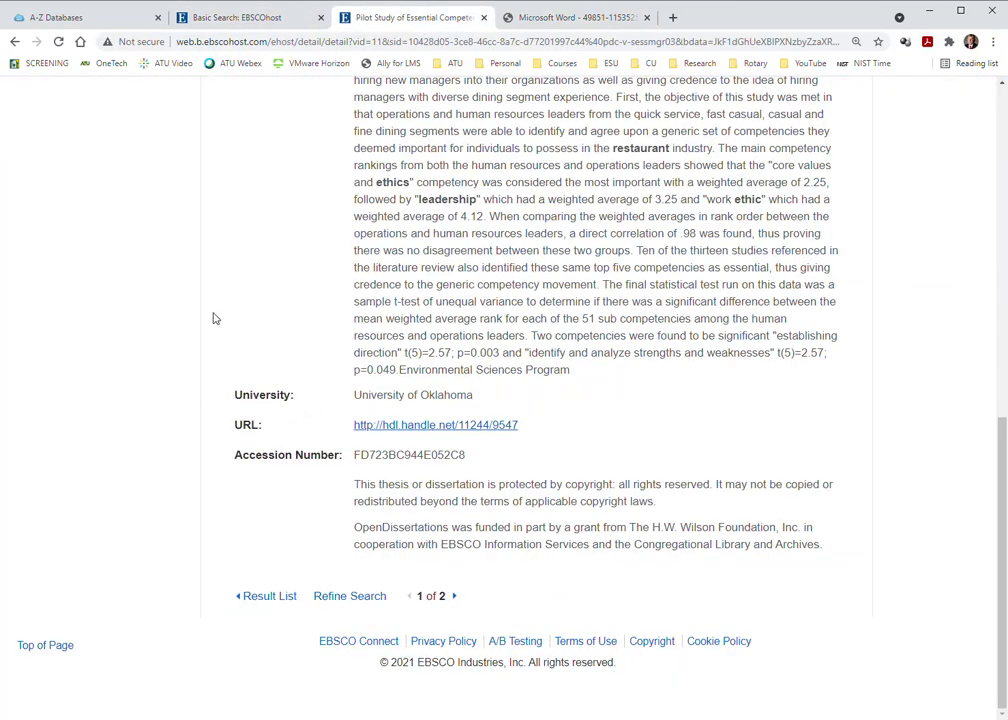
{"action": "scroll", "coordinate": [124, 214], "scroll_direction": "up", "scroll_amount": 1}
{"action": "left_click", "coordinate": [15, 41]}
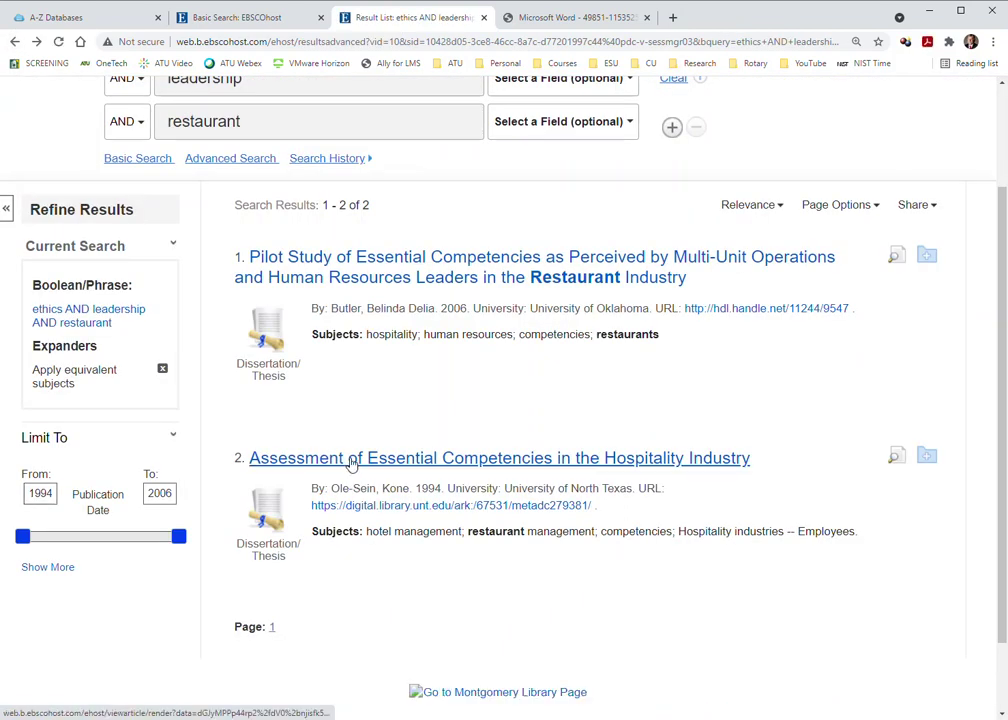
{"action": "left_click", "coordinate": [352, 462]}
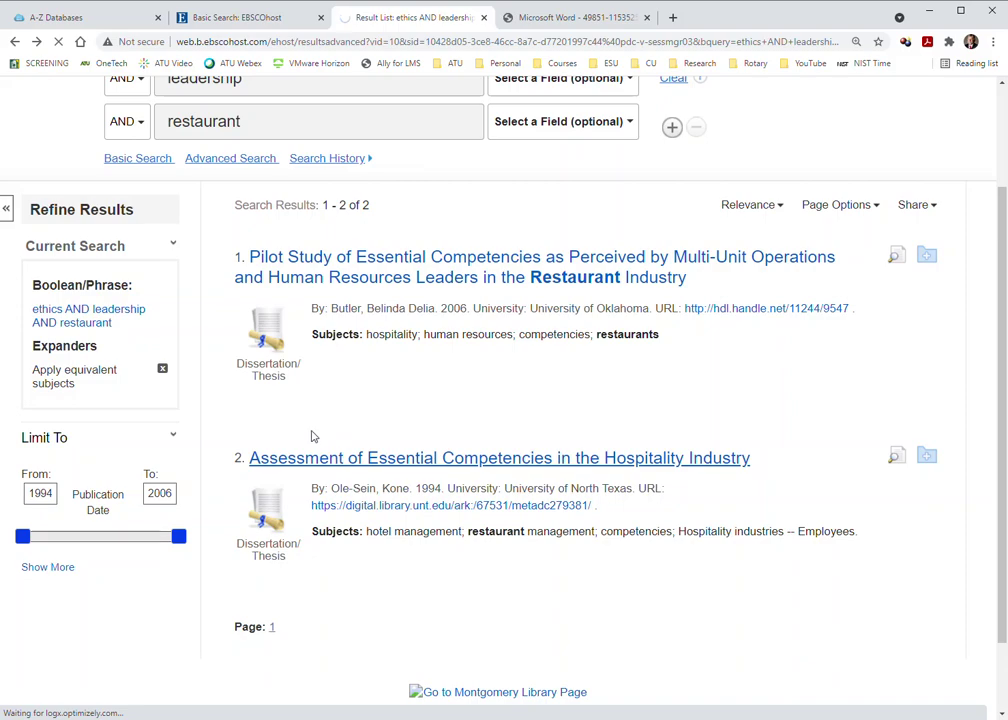
{"action": "scroll", "coordinate": [195, 560], "scroll_direction": "down", "scroll_amount": 5}
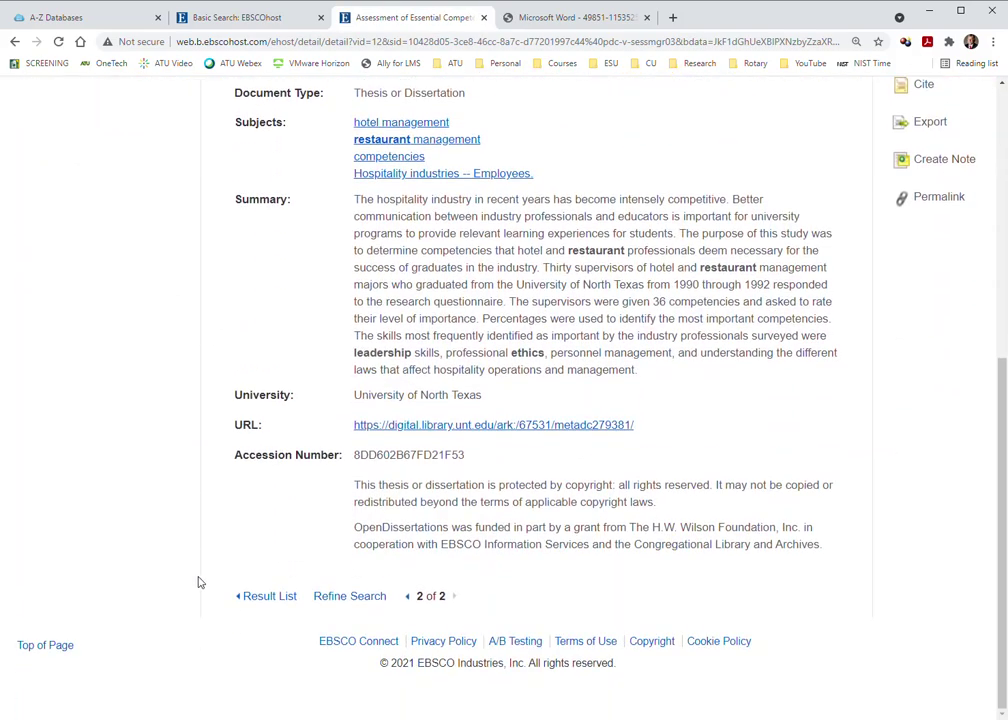
- Look over the hospitality thesis's UNT Digital Library page through the record's URL and return to the start of its EBSCOhost record
{"action": "left_click", "coordinate": [448, 426]}
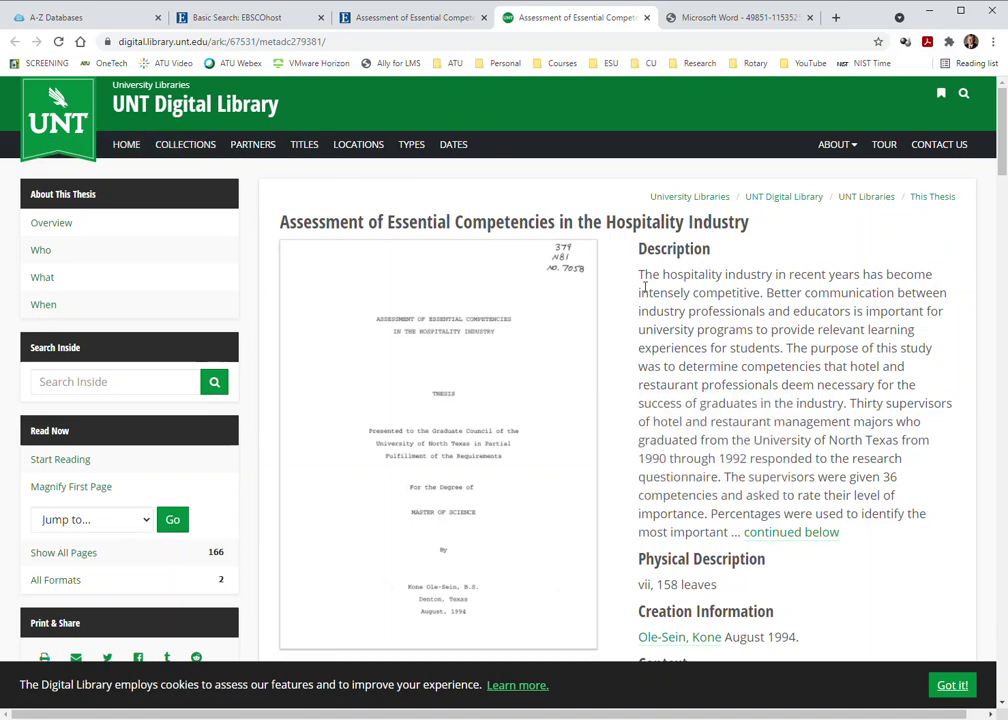
{"action": "scroll", "coordinate": [722, 363], "scroll_direction": "down", "scroll_amount": 2}
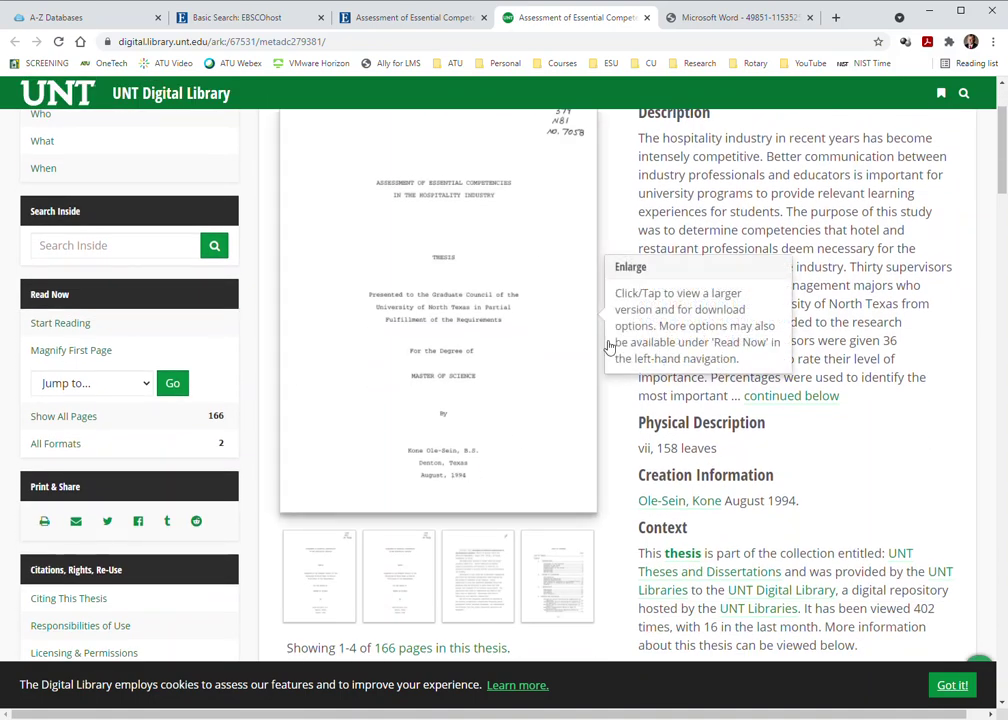
{"action": "scroll", "coordinate": [265, 362], "scroll_direction": "up", "scroll_amount": 2}
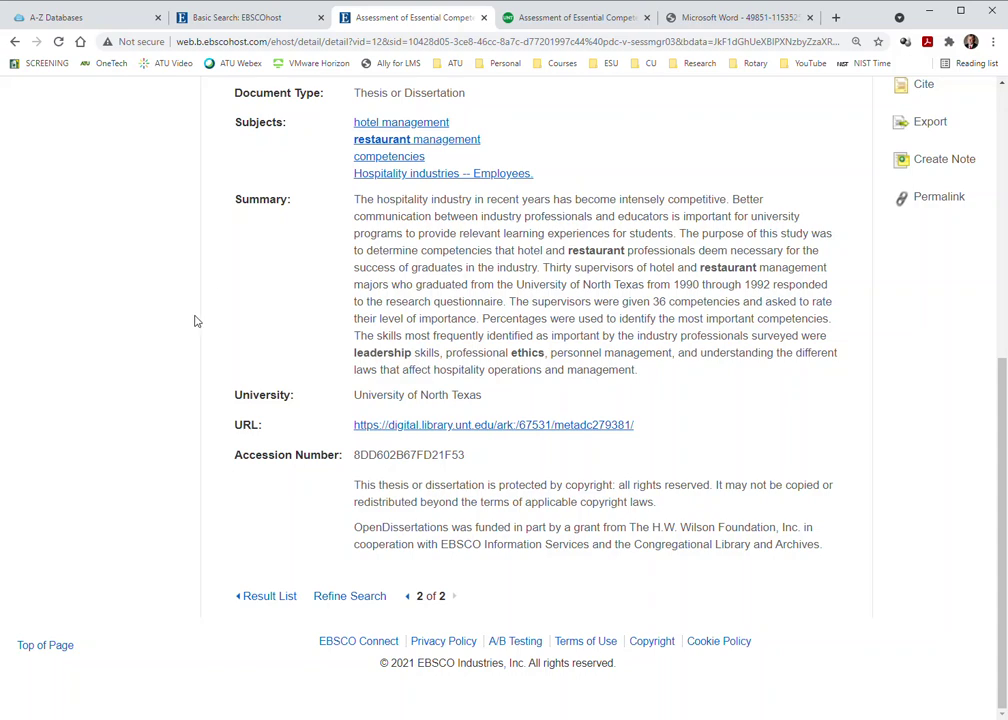
{"action": "scroll", "coordinate": [195, 335], "scroll_direction": "up", "scroll_amount": 5}
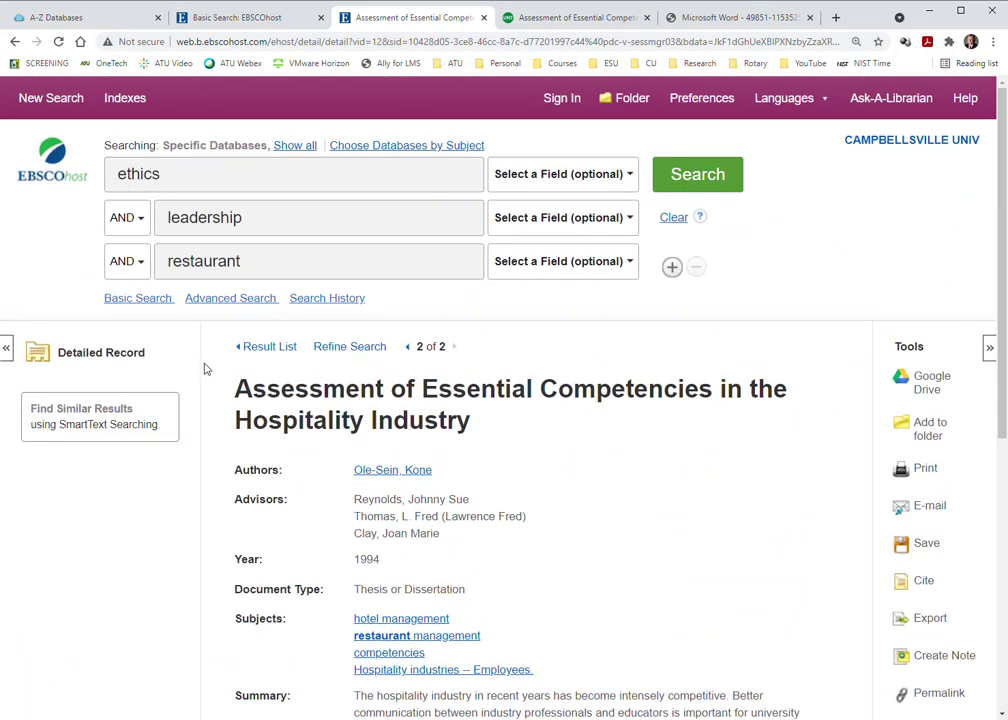